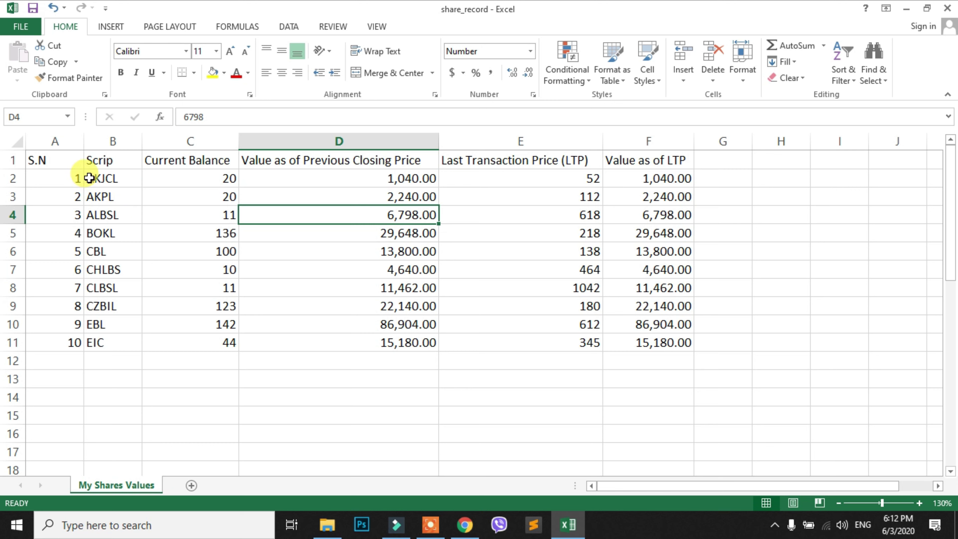
# - Move around the share table from A1 through C3, C2, C4, E4, E5 and D5 up to D1
pyautogui.click(49, 159)
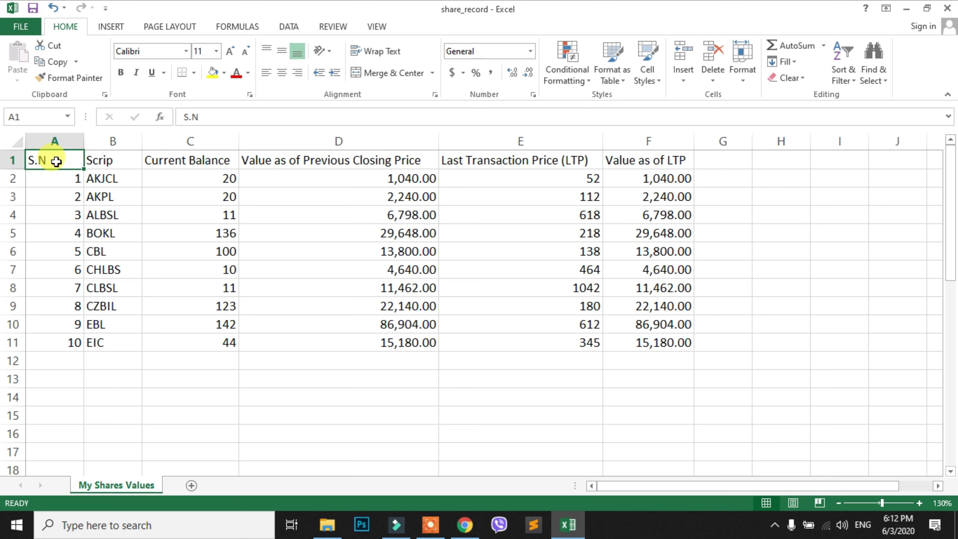
pyautogui.click(285, 163)
pyautogui.click(216, 195)
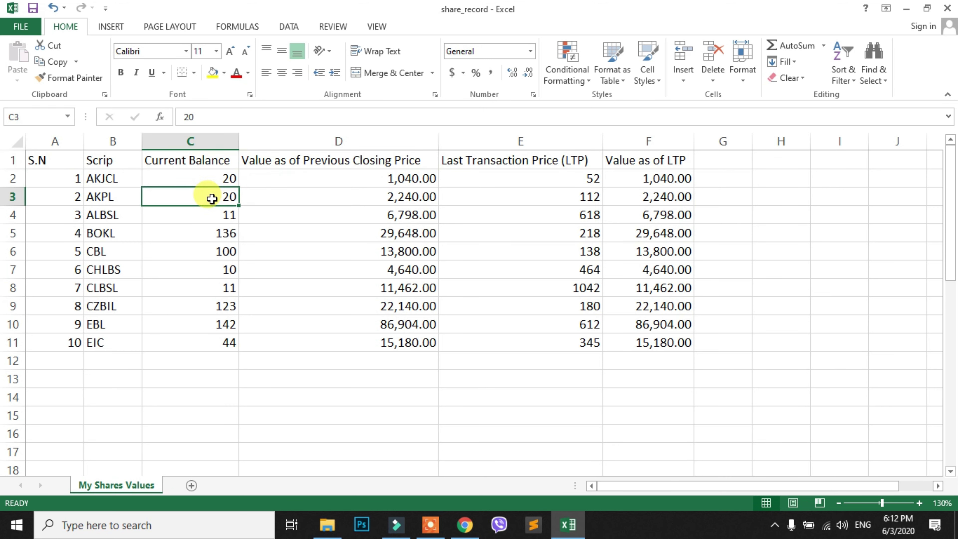
pyautogui.press('Up')
pyautogui.press('Down')
pyautogui.press('Down')
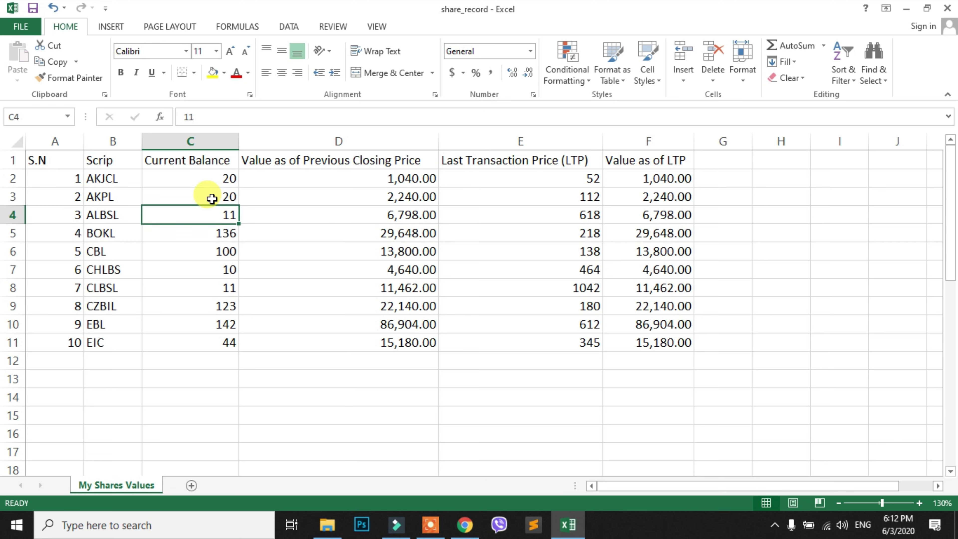
pyautogui.press('Left')
pyautogui.press('Left')
pyautogui.press('Right')
pyautogui.press('Right')
pyautogui.press('Right')
pyautogui.press('Right')
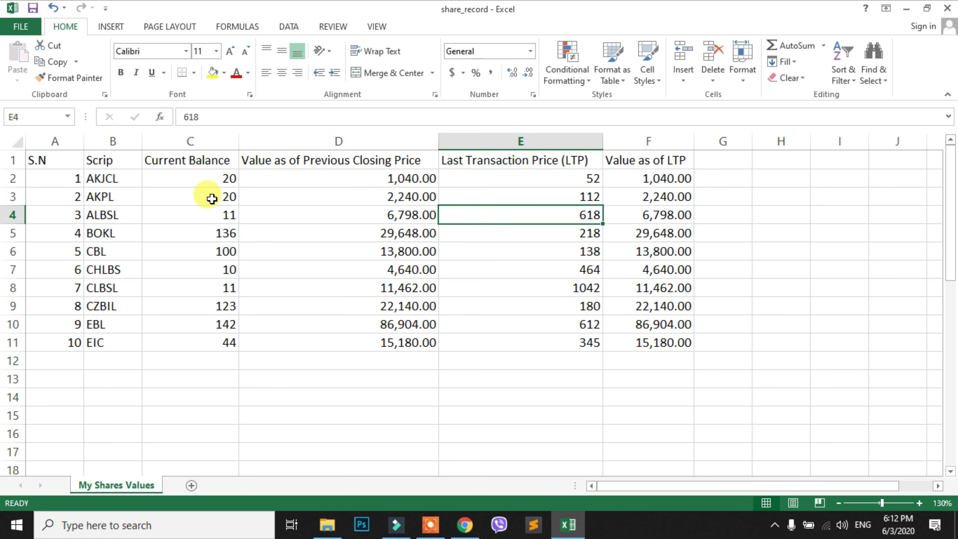
pyautogui.press('Down')
pyautogui.press('Left')
pyautogui.press('Up')
pyautogui.press('Up')
pyautogui.press('Up')
pyautogui.press('Up')
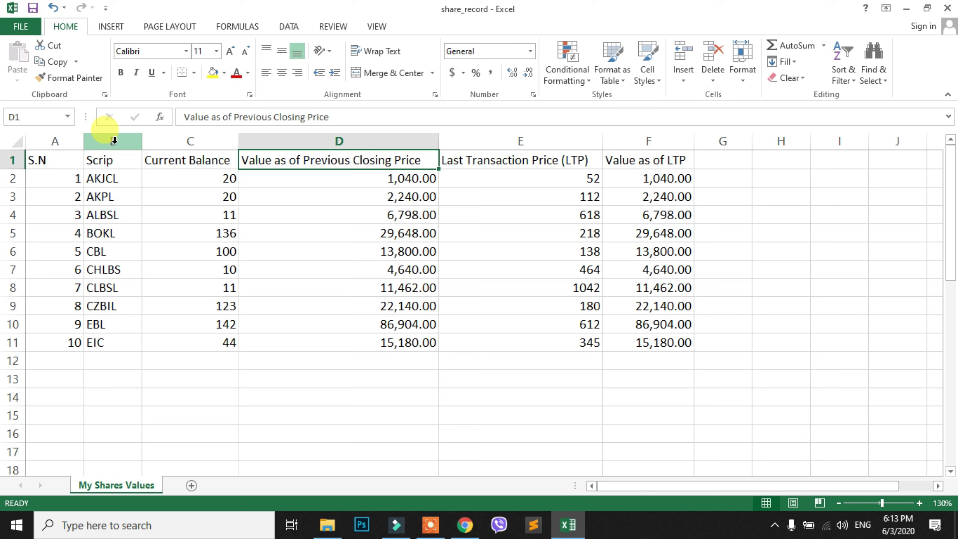
# - Select the Scrip column, then row 5, then AKJCL's data across B2:F2
pyautogui.click(114, 140)
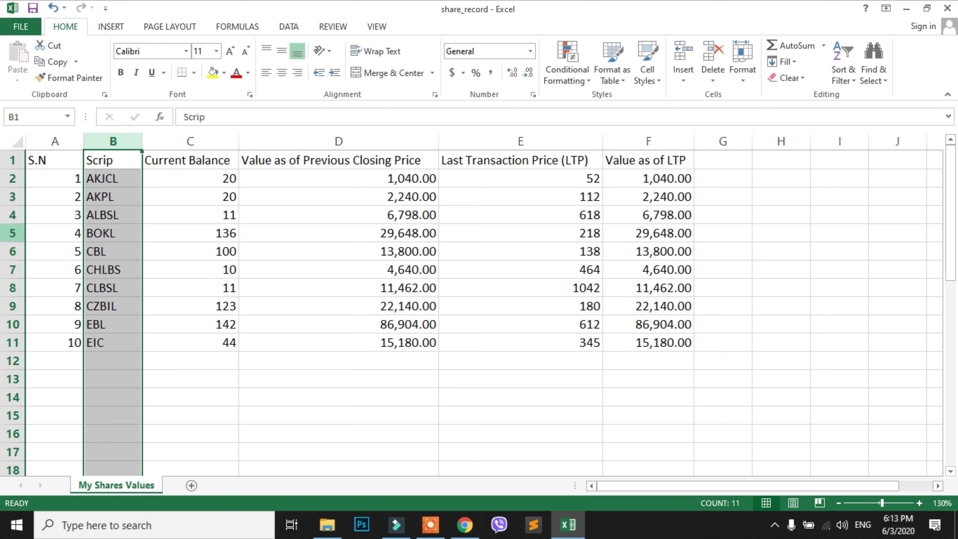
pyautogui.click(13, 233)
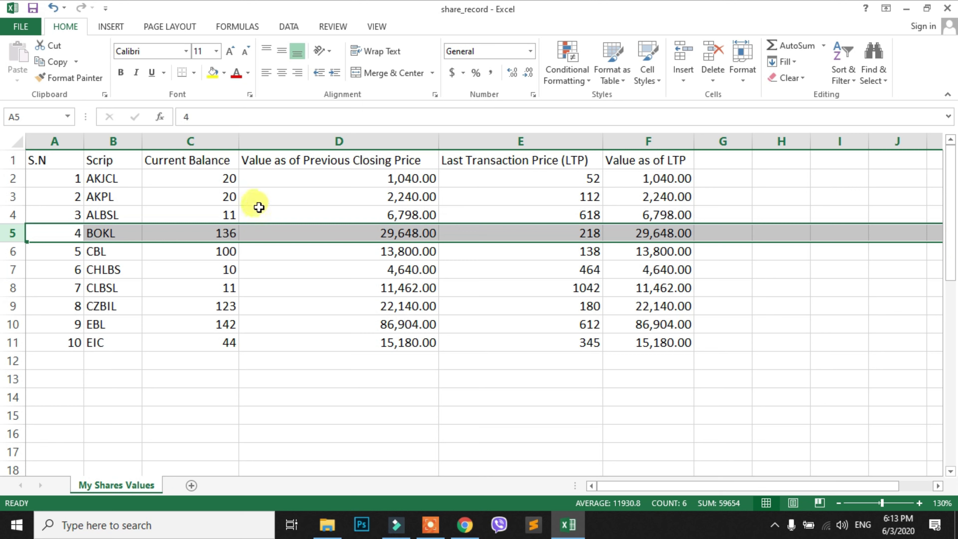
pyautogui.click(339, 251)
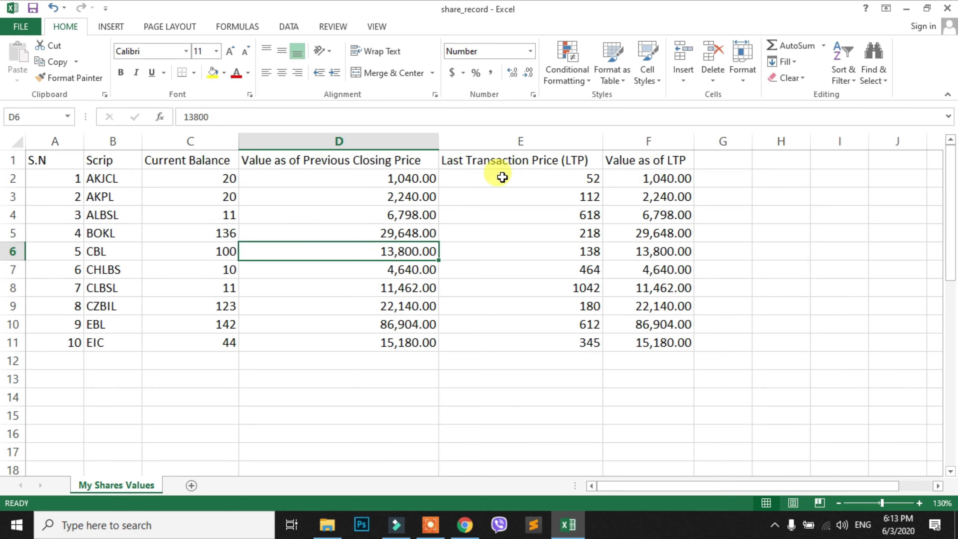
pyautogui.click(105, 180)
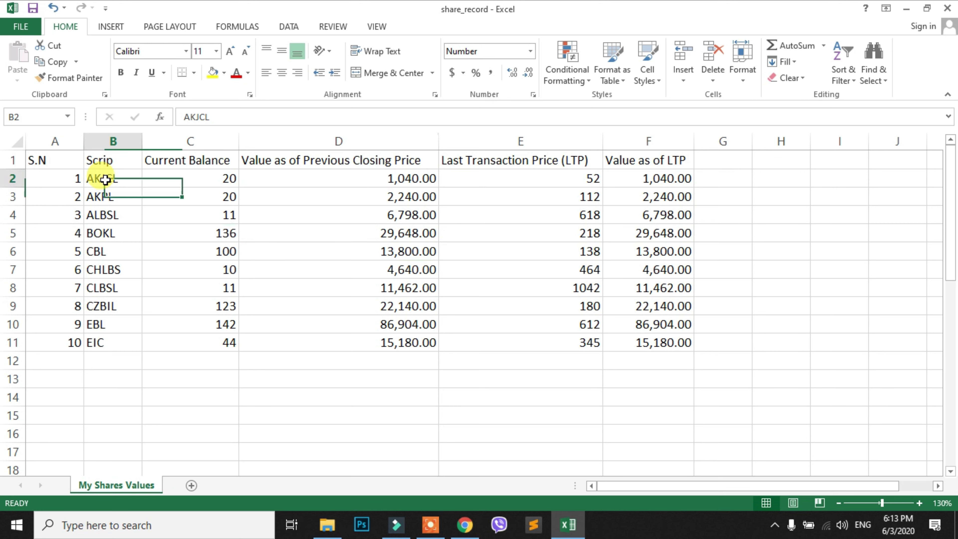
pyautogui.moveTo(105, 180); pyautogui.dragTo(634, 175)
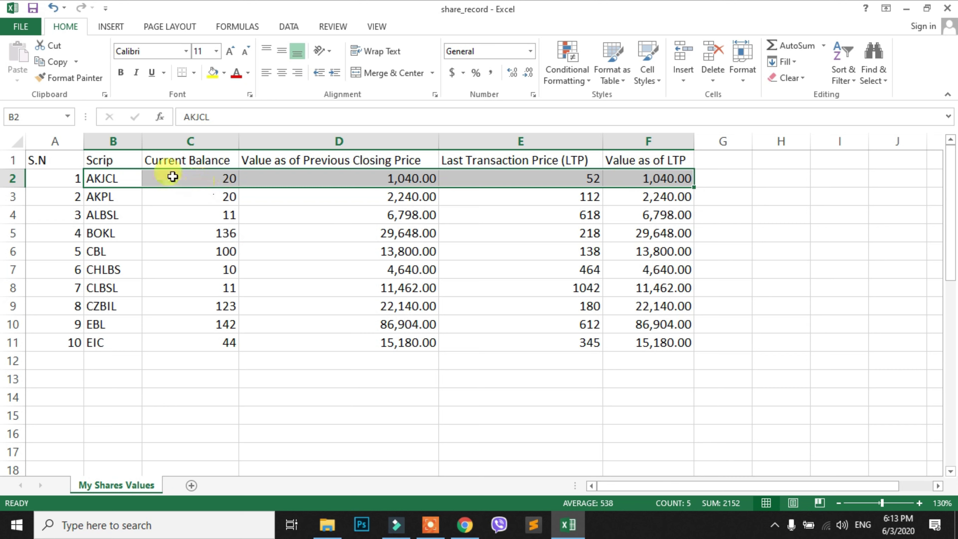
# - Cut AKJCL's B2:F2 data and paste it at B12, leaving B2:F2 empty
pyautogui.click(58, 46)
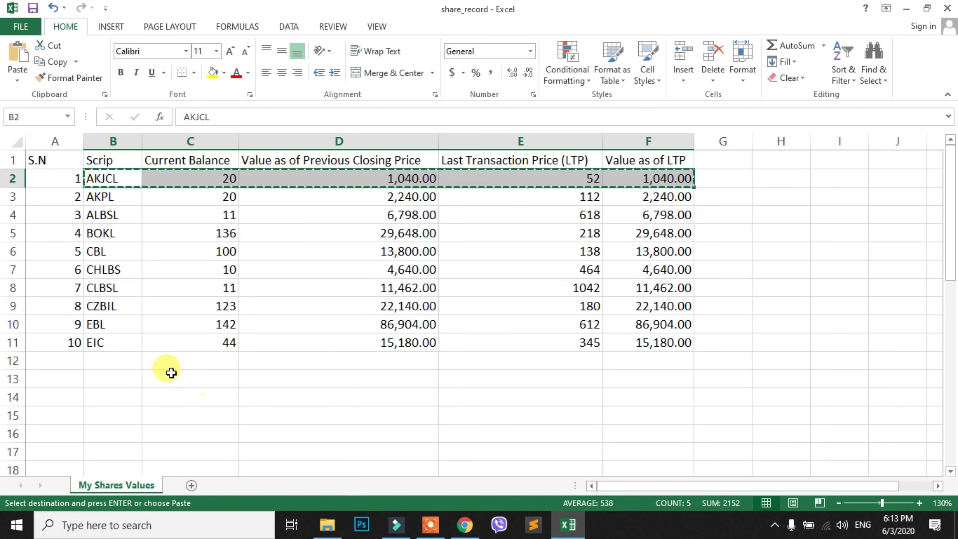
pyautogui.click(102, 362)
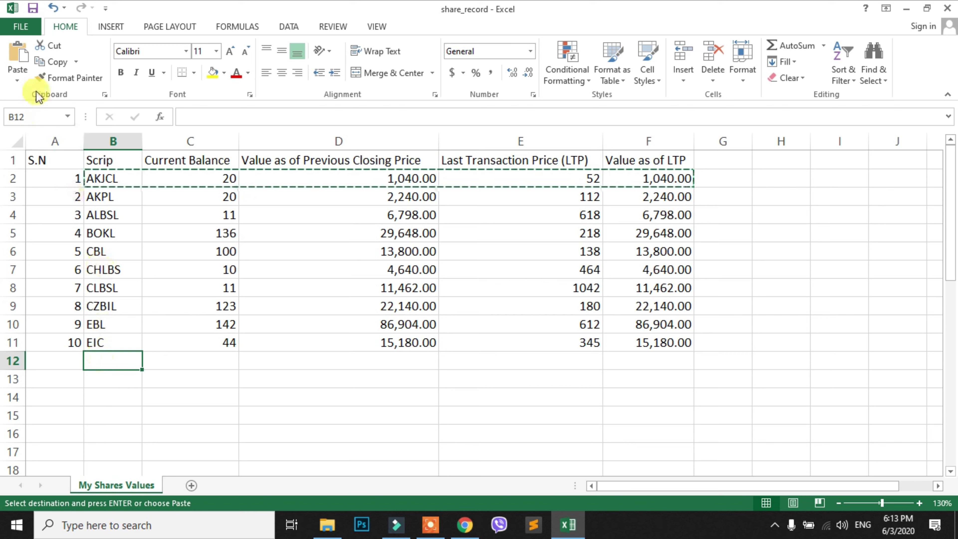
pyautogui.click(19, 57)
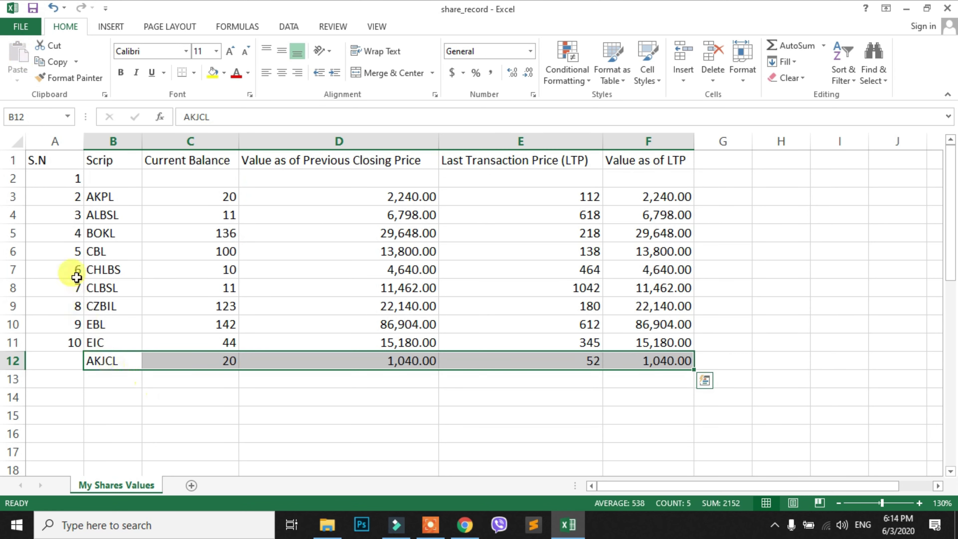
pyautogui.moveTo(108, 172); pyautogui.dragTo(666, 177)
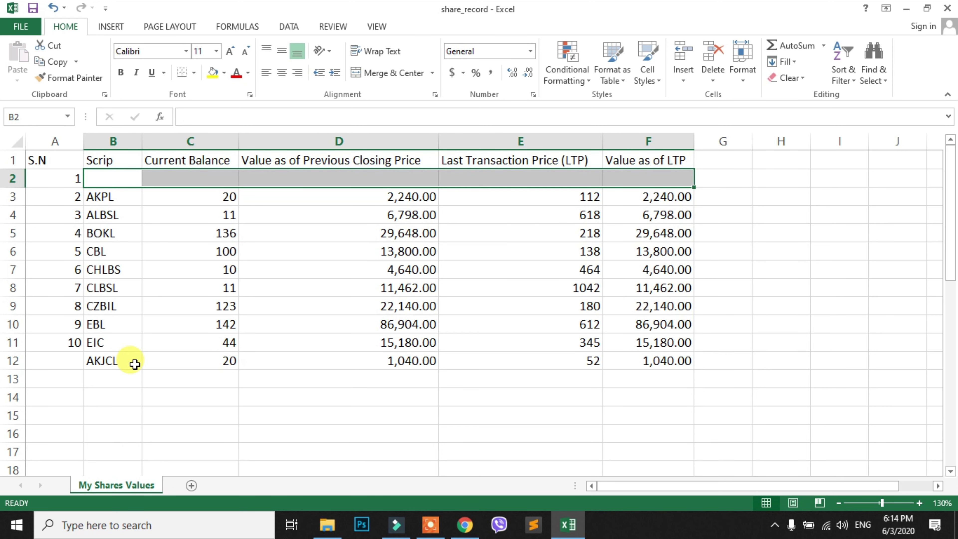
pyautogui.click(675, 368)
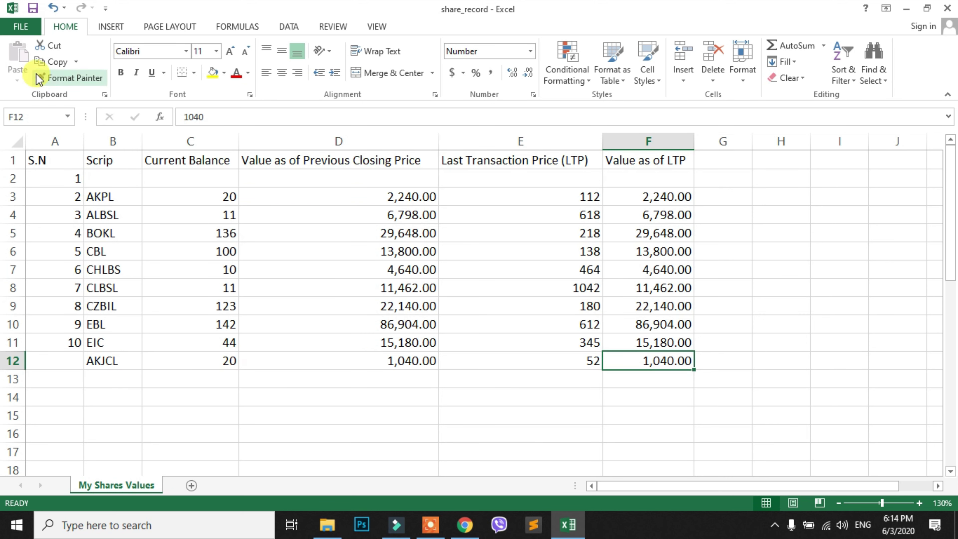
# - Copy AKJCL's data from B12:F12 and paste it back at B2
pyautogui.moveTo(106, 361); pyautogui.dragTo(663, 361)
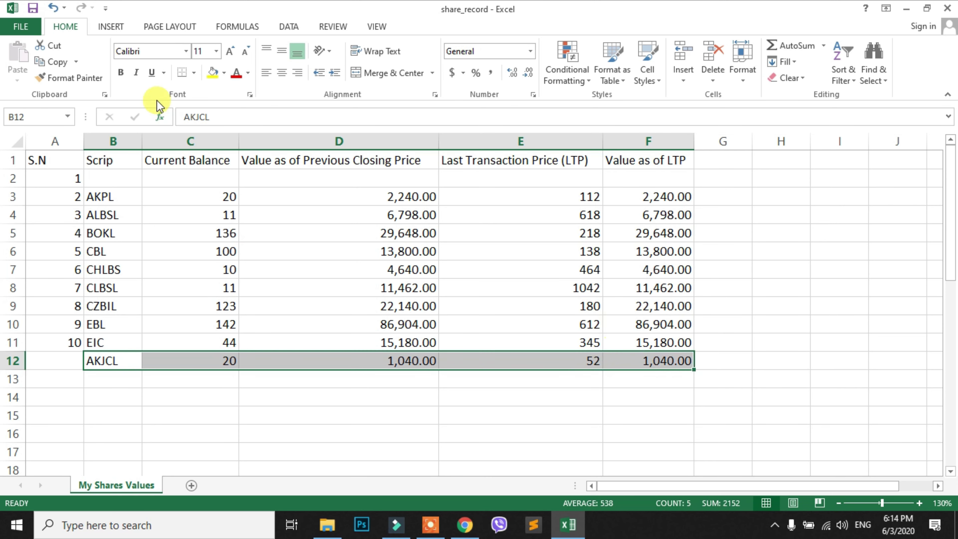
pyautogui.click(49, 65)
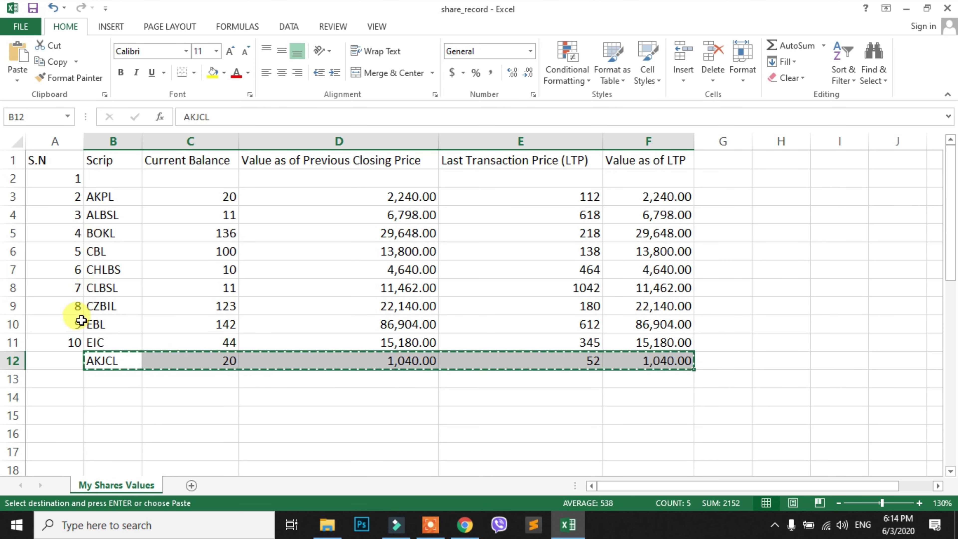
pyautogui.click(106, 177)
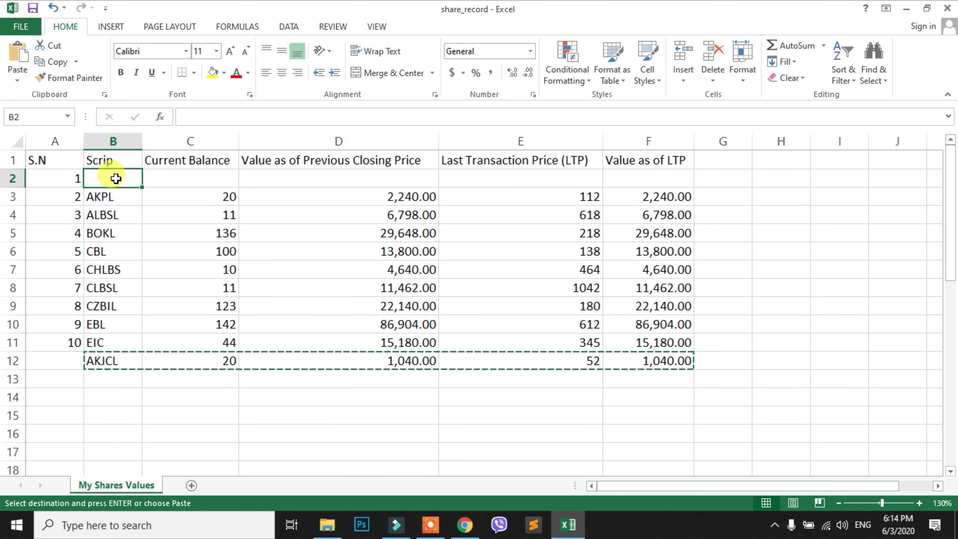
pyautogui.click(17, 57)
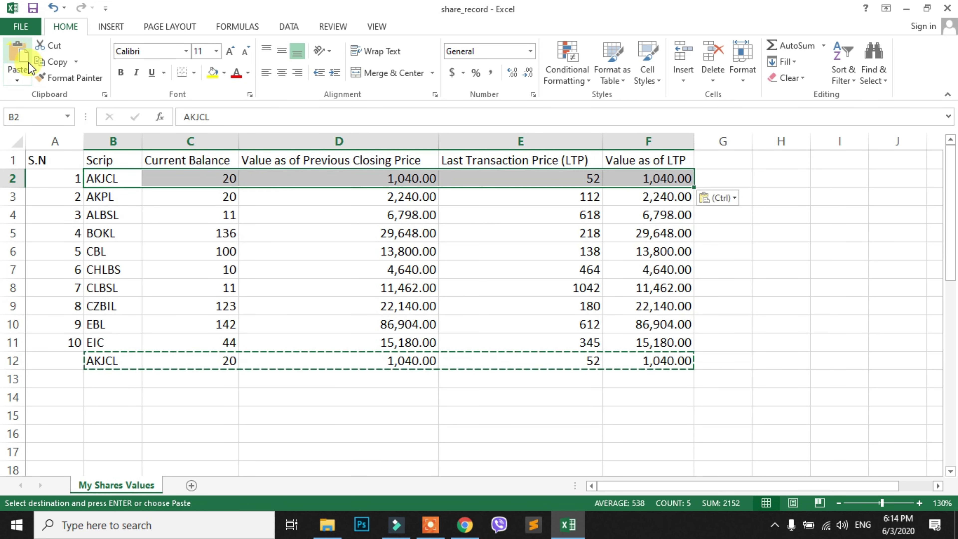
pyautogui.click(215, 412)
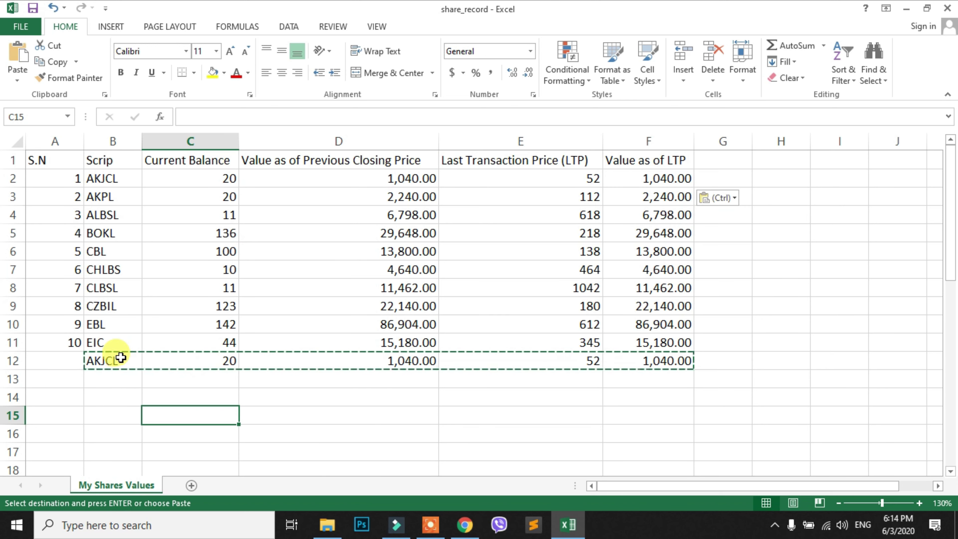
# - Paste AKJCL copies at B13 and B14 with Ctrl+V, then end copy mode with Esc
pyautogui.click(127, 378)
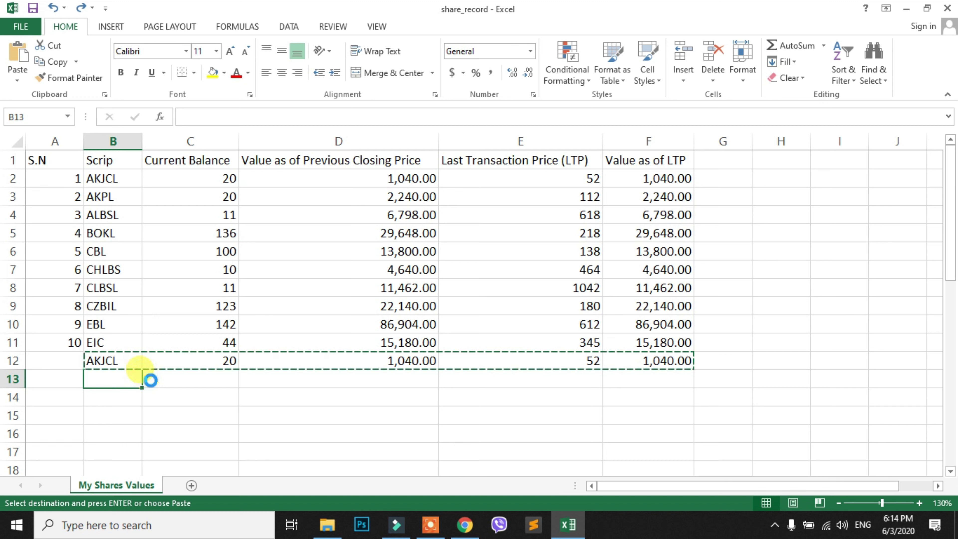
pyautogui.hotkey('ctrl', 'v')
pyautogui.click(116, 402)
pyautogui.hotkey('ctrl', 'v')
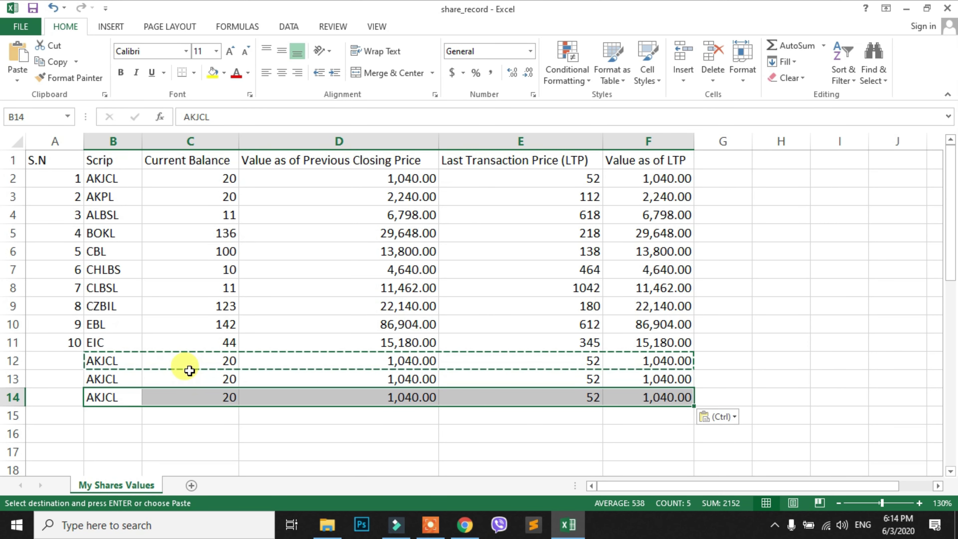
pyautogui.press('Escape')
pyautogui.click(170, 419)
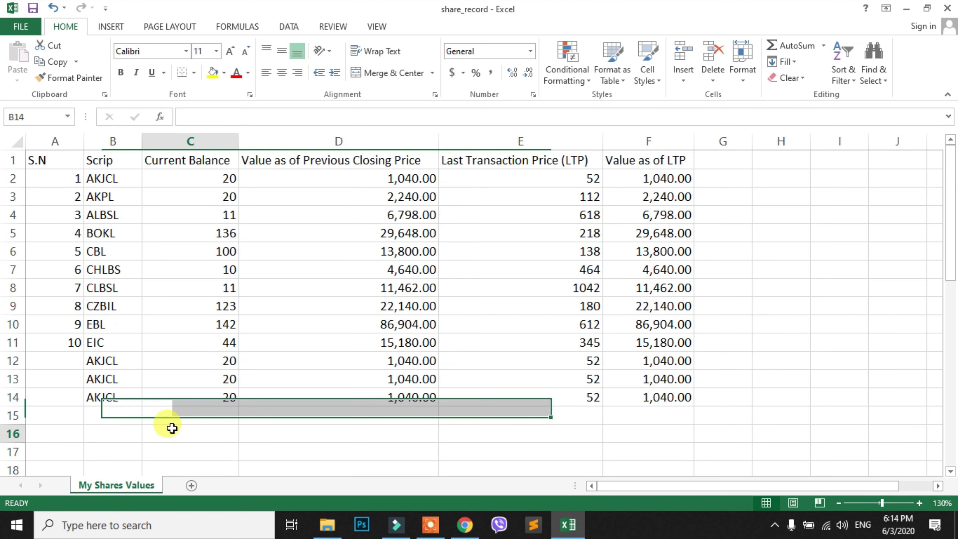
pyautogui.click(98, 362)
pyautogui.click(167, 447)
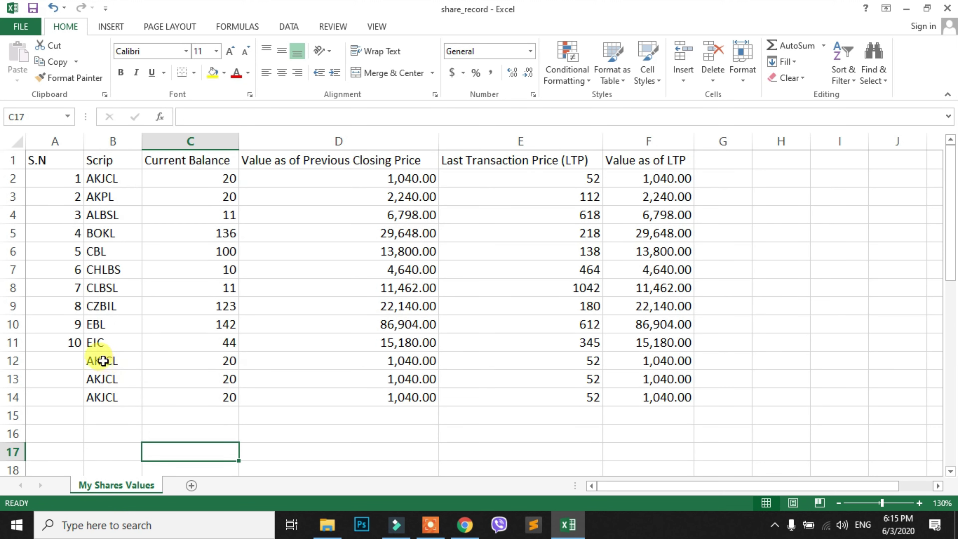
# - Select B12:F14 and delete the duplicate AKJCL entries
pyautogui.moveTo(99, 361)
pyautogui.mouseDown()
pyautogui.moveTo(228, 396)
pyautogui.moveTo(647, 399)
pyautogui.mouseUp()
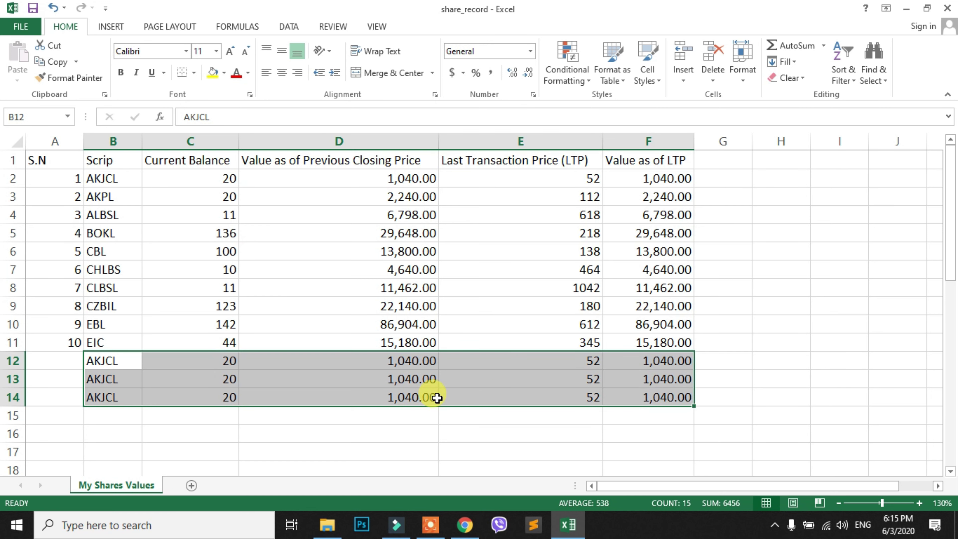
pyautogui.press('Delete')
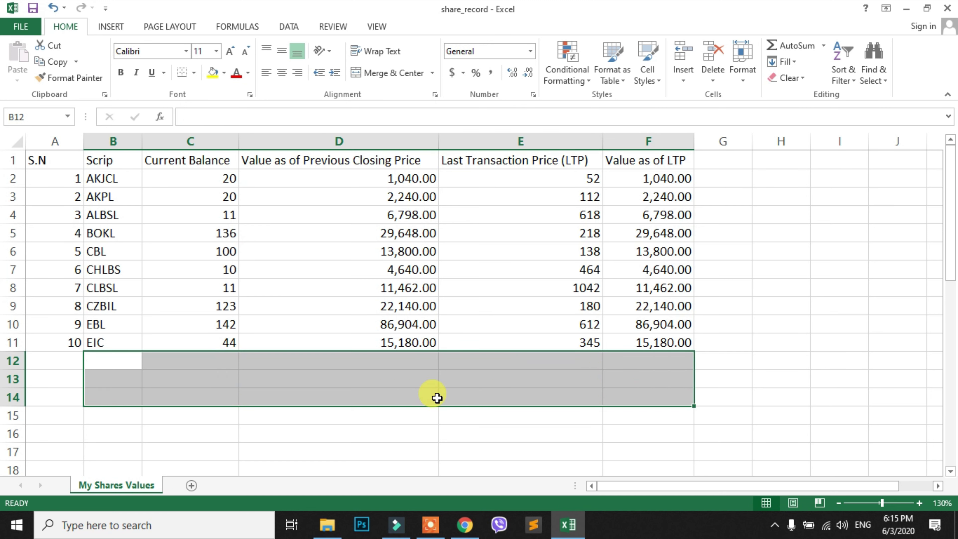